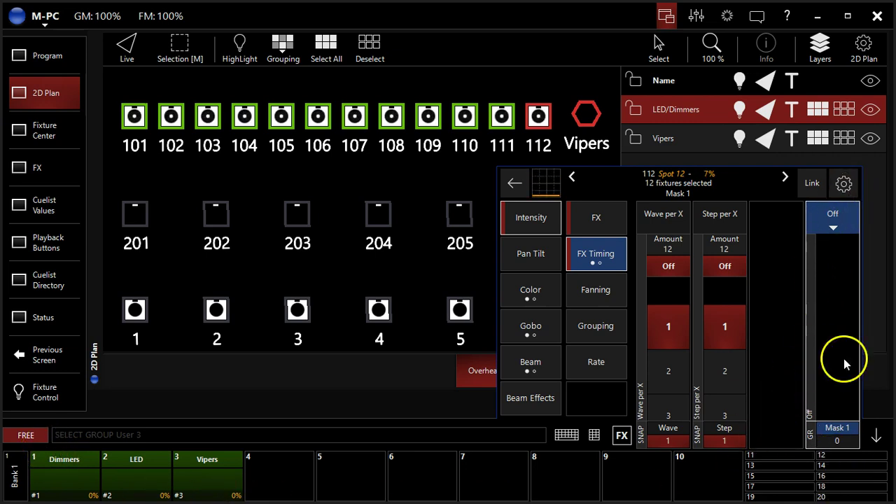
# With the Vipers' intensity wave and step off, set Mask 1 to Fan <> Block of X at 2 and Wave per X to 4
pyautogui.click(669, 264)
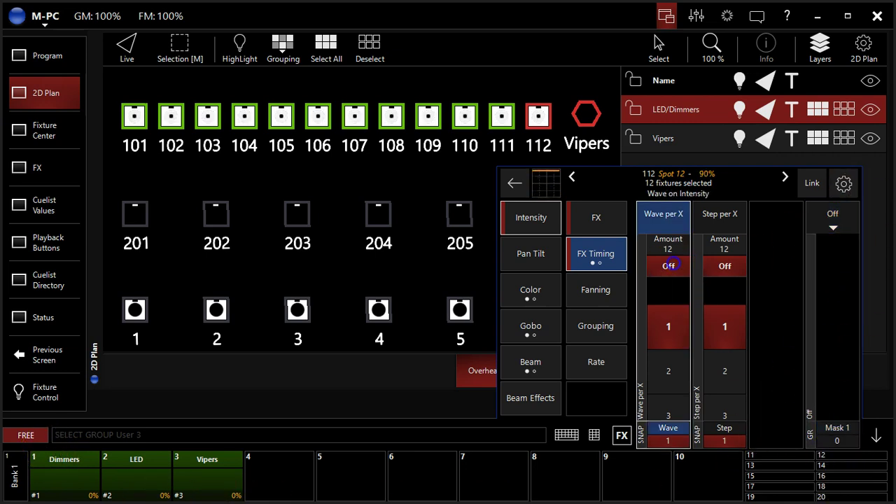
pyautogui.click(714, 267)
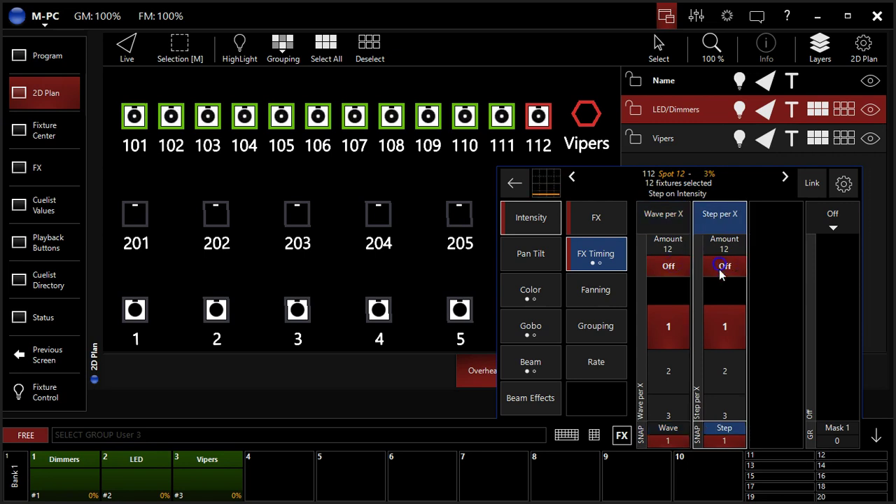
pyautogui.click(831, 217)
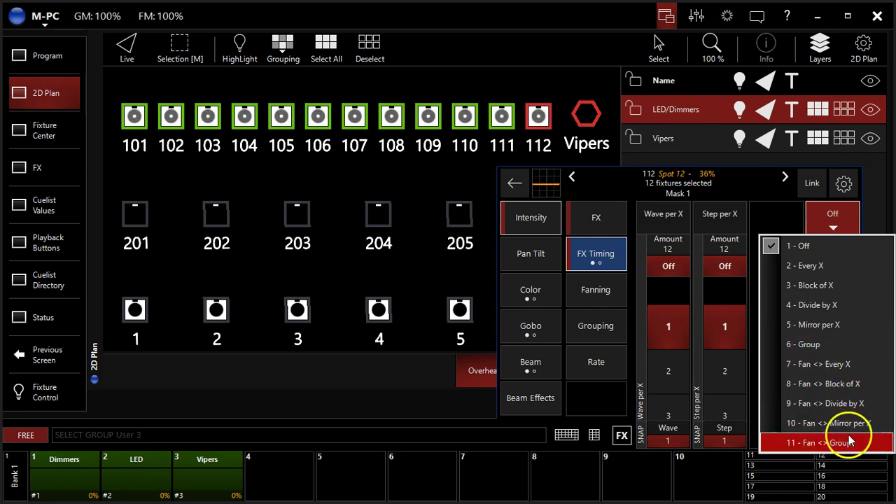
pyautogui.click(844, 386)
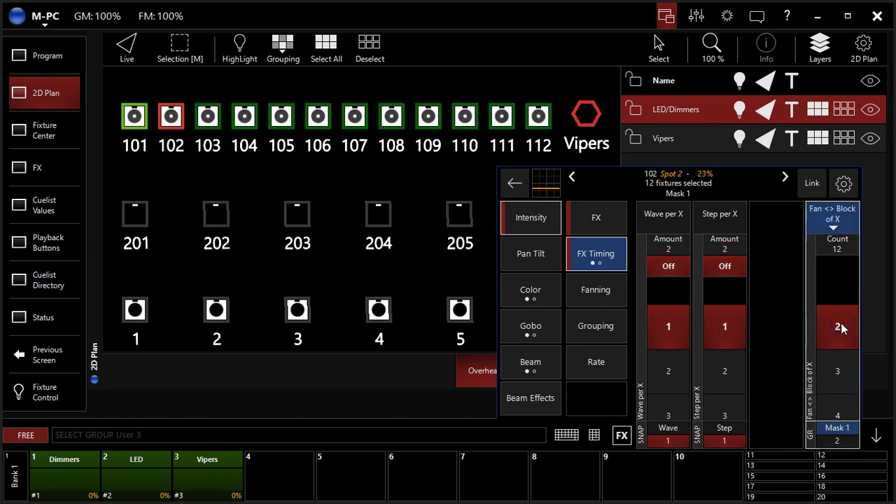
pyautogui.click(676, 374)
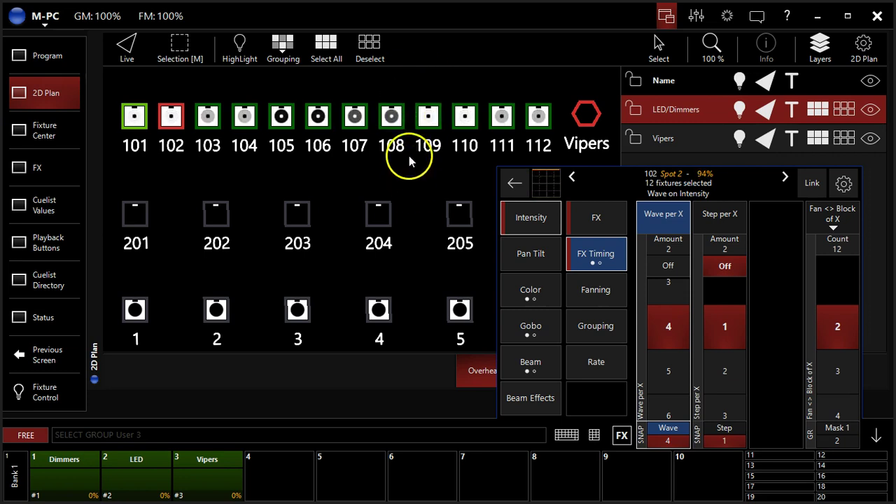
# Set Wave per X to 2 on the blocked Vipers, and turn the wave off again
pyautogui.click(662, 295)
pyautogui.click(664, 308)
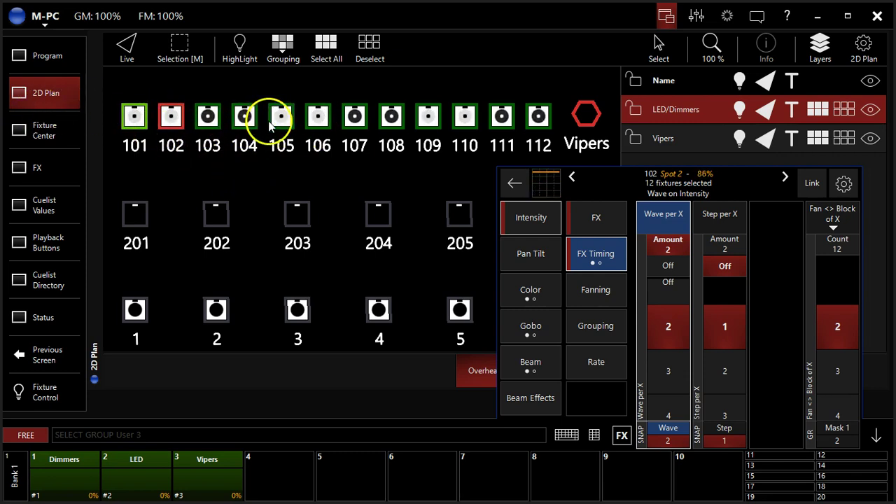
pyautogui.click(668, 326)
pyautogui.click(665, 267)
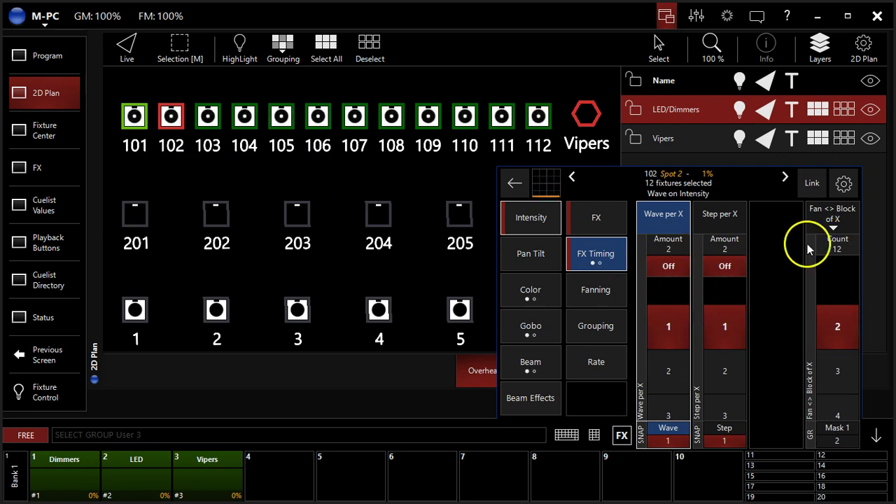
# Switch Mask 1 to Fan <> Divide by X at 2 and set Wave per X to 2
pyautogui.click(836, 214)
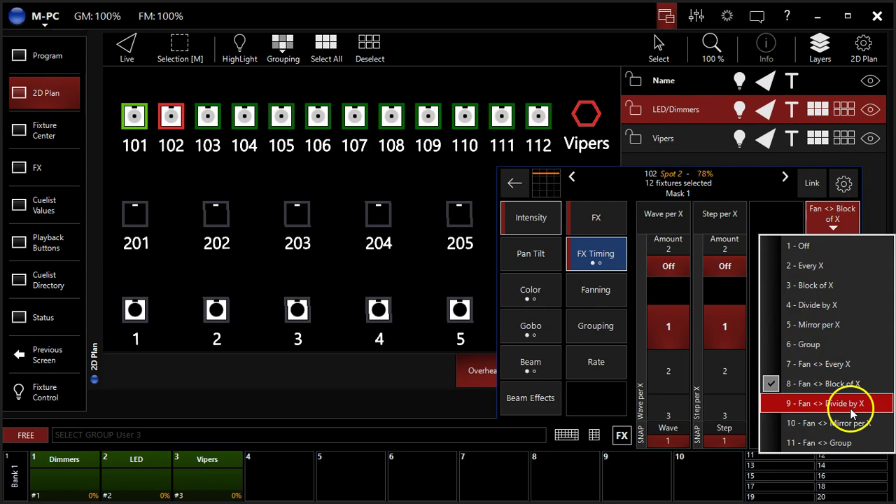
pyautogui.click(840, 402)
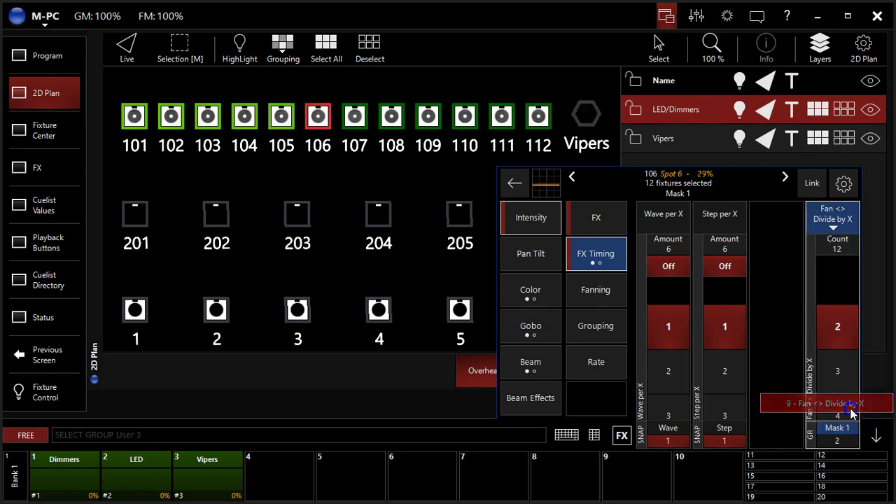
pyautogui.click(679, 361)
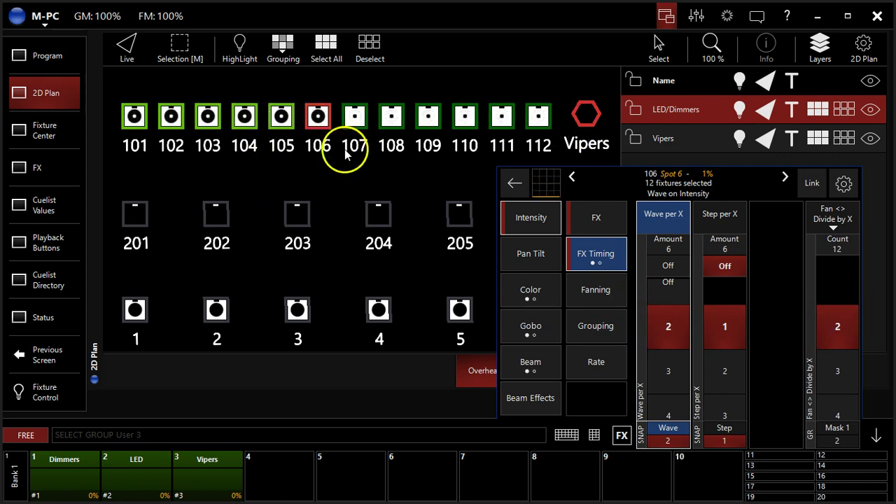
# Switch Mask 1 to Fan <> Mirror per X at 2, reset the wave and set Wave per X to 2
pyautogui.click(832, 220)
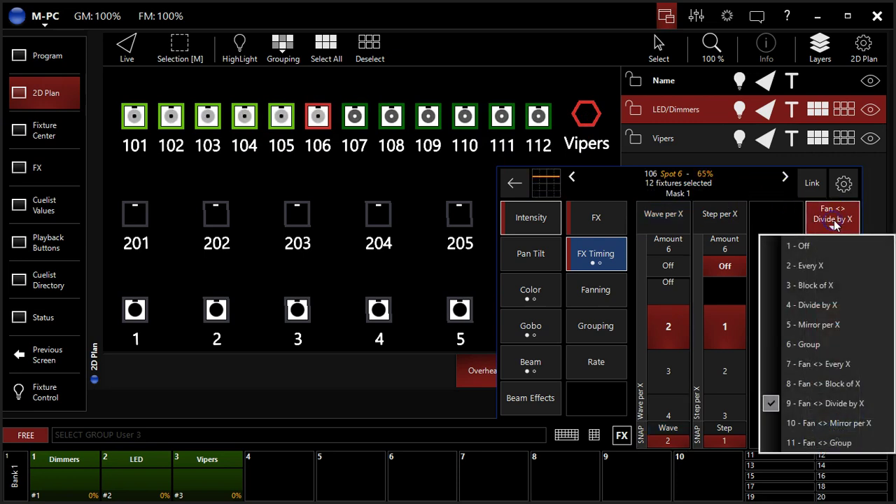
pyautogui.click(852, 427)
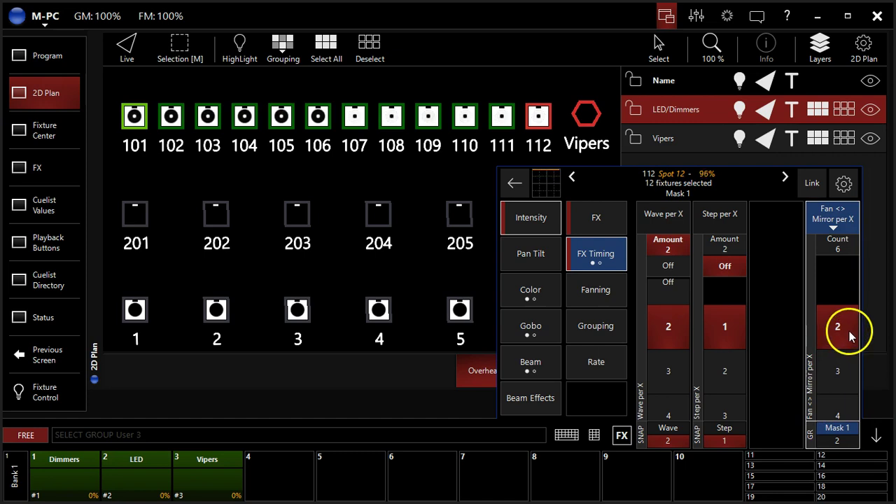
pyautogui.click(664, 322)
pyautogui.click(668, 267)
pyautogui.click(668, 351)
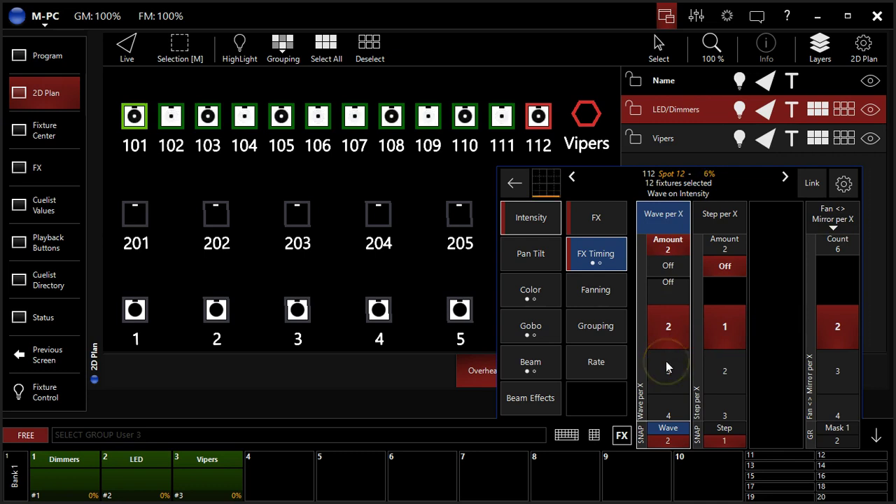
# Set Wave per X to 4 and raise the Fan <> Mirror per X value to 4
pyautogui.click(670, 326)
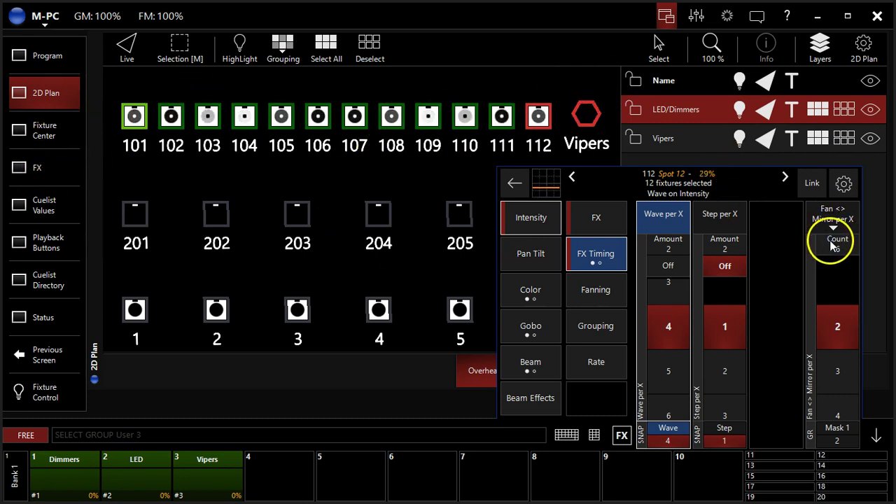
pyautogui.moveTo(835, 375); pyautogui.dragTo(845, 336)
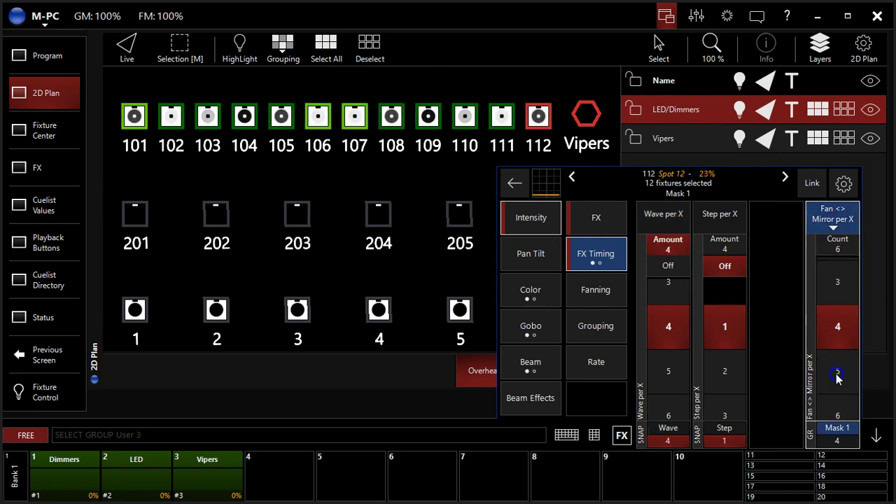
pyautogui.click(668, 327)
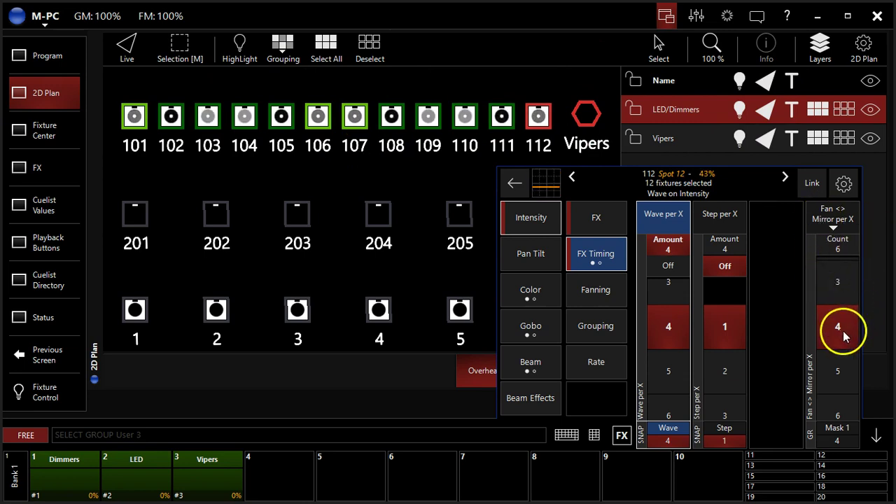
# Turn Wave per X off, close the parameter controls and clear the programmer
pyautogui.click(832, 222)
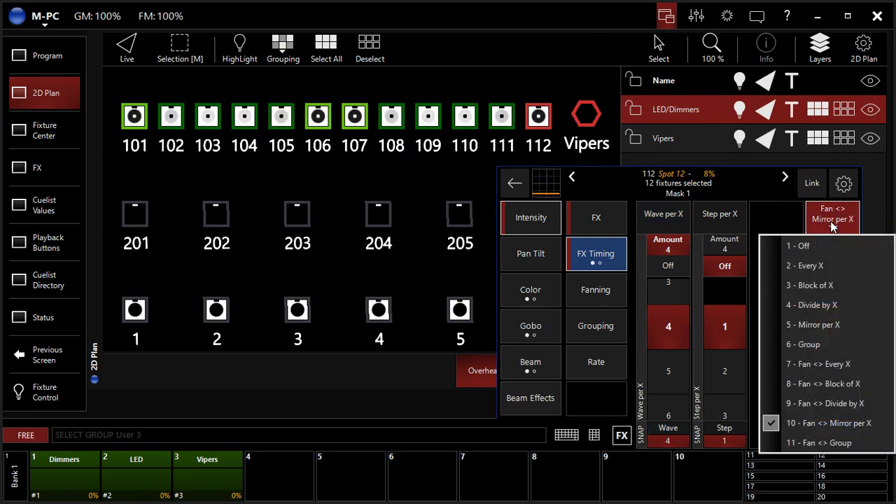
pyautogui.click(831, 224)
pyautogui.click(683, 271)
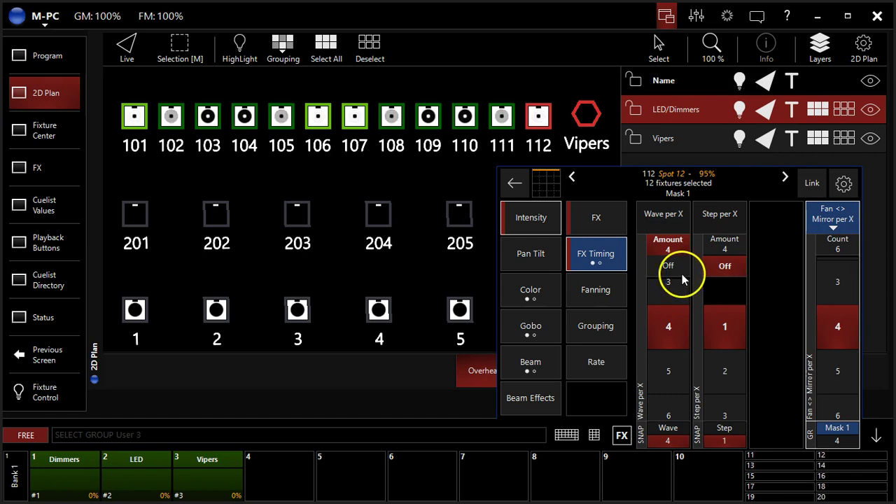
pyautogui.click(876, 435)
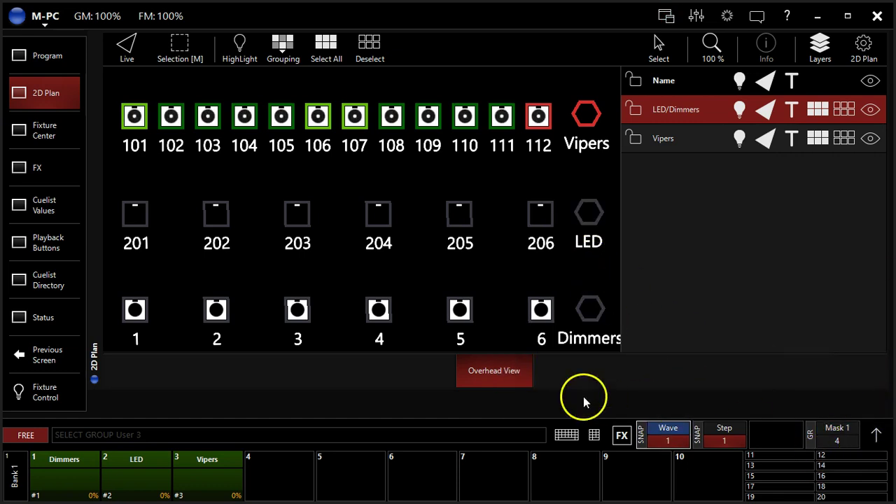
pyautogui.click(599, 435)
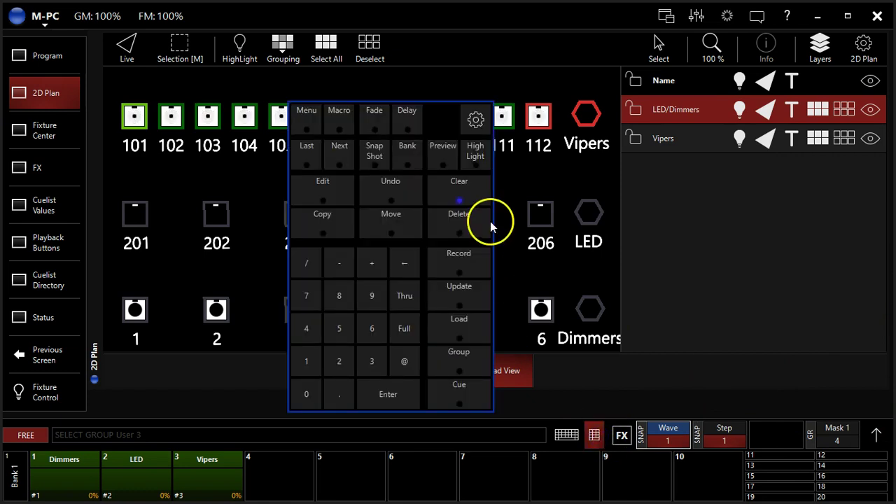
pyautogui.click(458, 190)
pyautogui.click(592, 434)
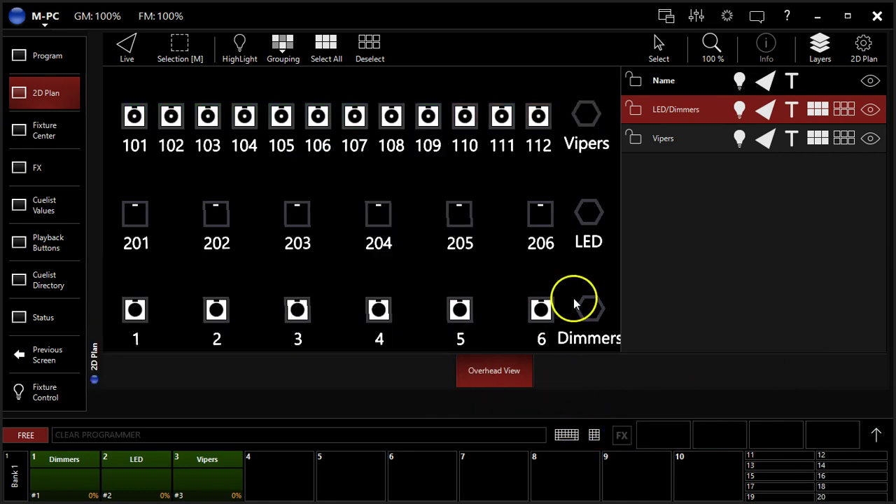
# Select the Vipers, LED and Dimmers groups together in the 2D plan, in that order
pyautogui.click(585, 112)
pyautogui.click(588, 213)
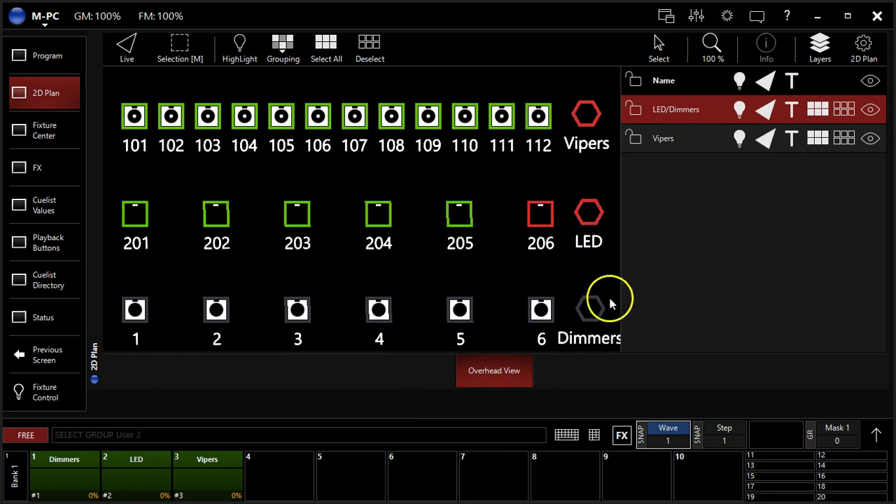
pyautogui.click(592, 308)
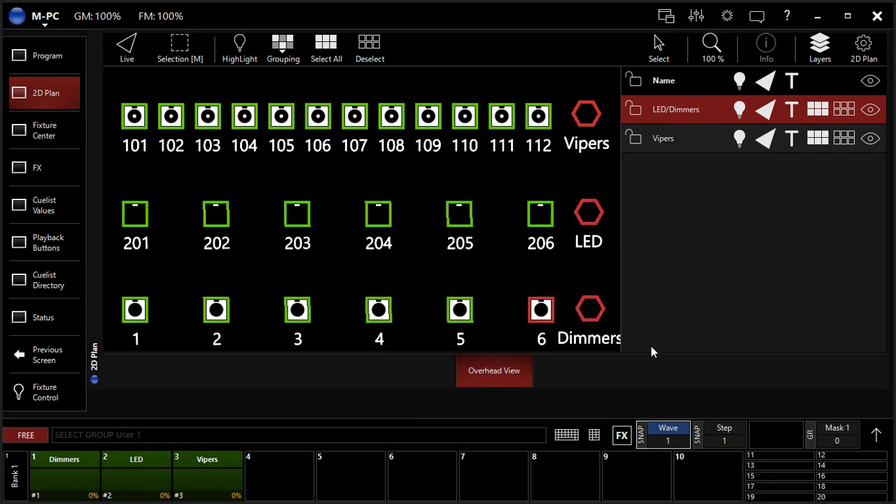
pyautogui.click(874, 433)
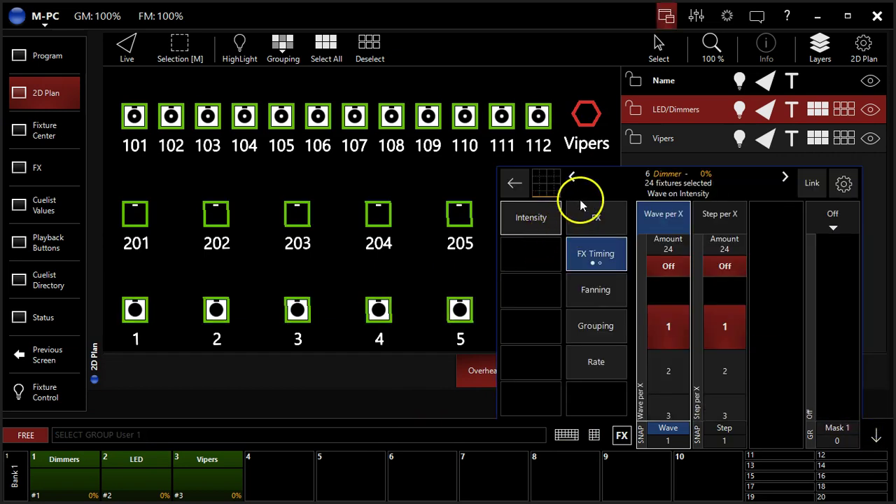
pyautogui.click(883, 437)
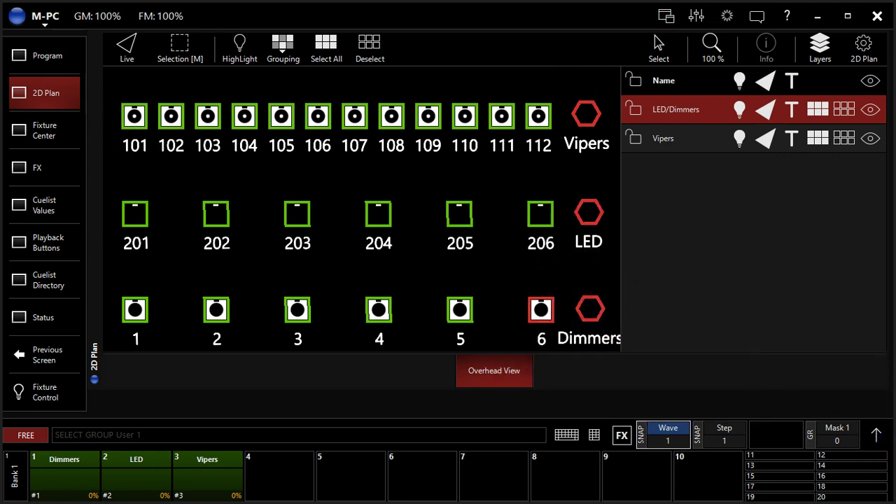
pyautogui.click(32, 60)
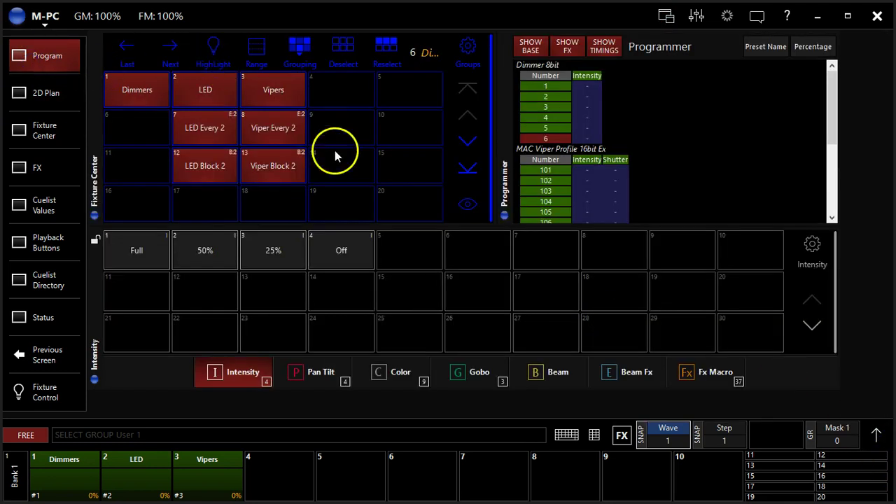
pyautogui.click(64, 93)
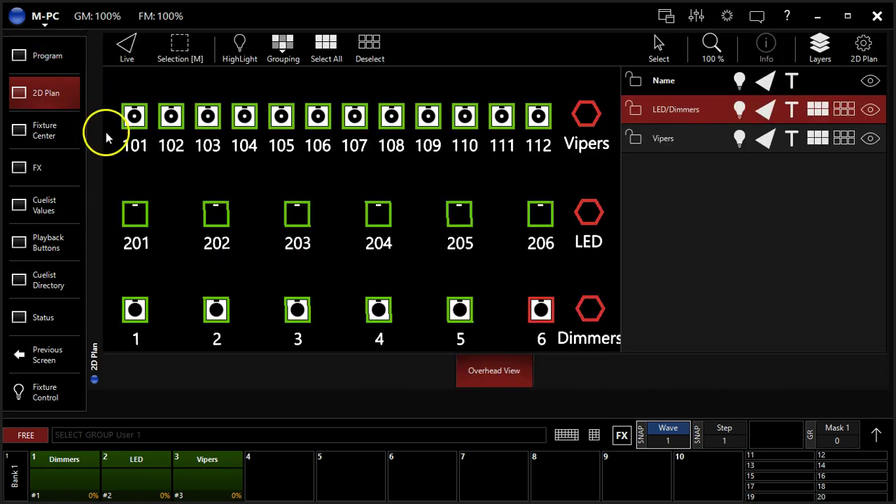
# Add an intensity effect to the three selected groups with swing at Maximum and speed at 75 % (180 BPM)
pyautogui.click(877, 438)
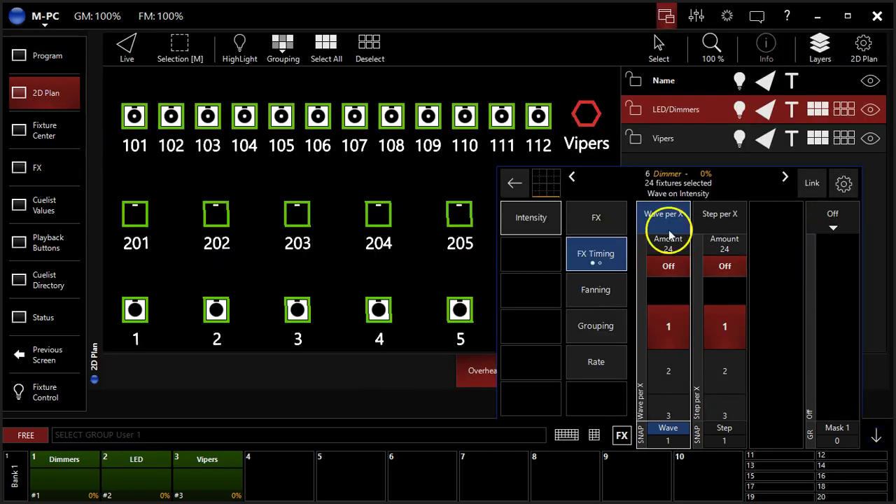
pyautogui.click(604, 220)
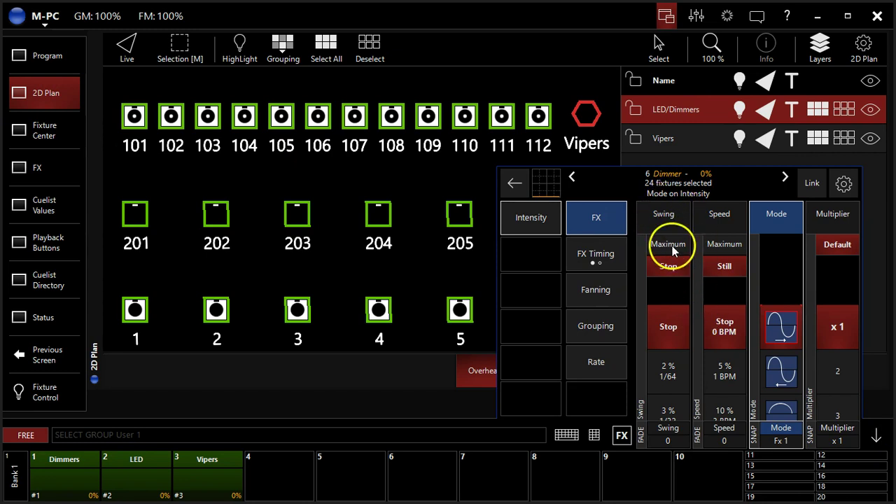
pyautogui.click(671, 251)
pyautogui.click(711, 245)
pyautogui.click(733, 292)
pyautogui.scroll(3, 733, 297)
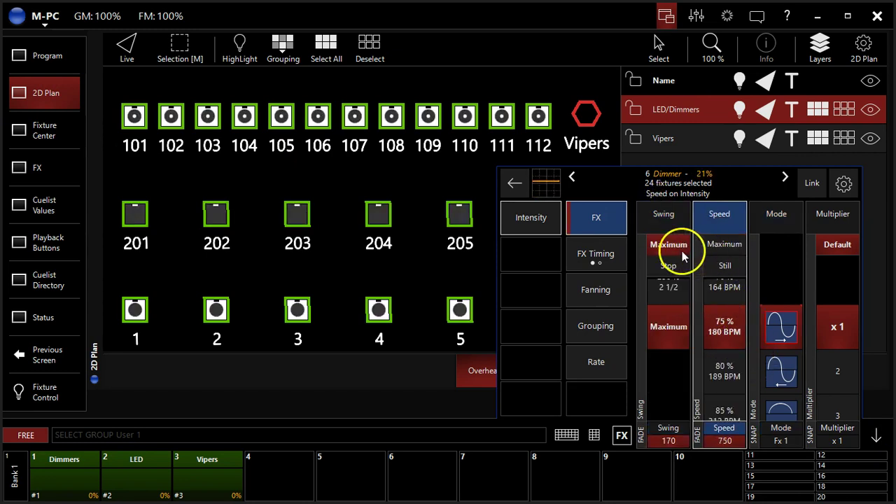
pyautogui.scroll(3, 734, 305)
# Set Mask 1 to Fan <> Group and Wave per X to 3, and check the effect across all three groups in the 2D plan
pyautogui.click(592, 263)
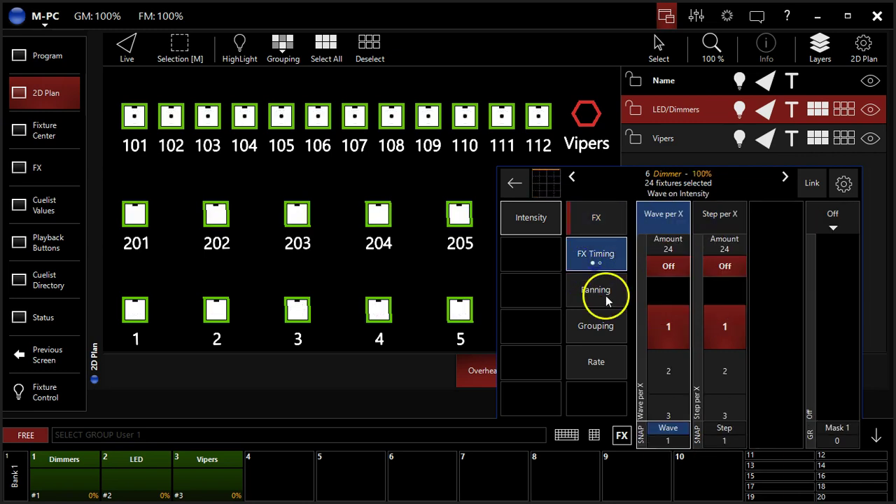
pyautogui.click(832, 217)
pyautogui.click(851, 441)
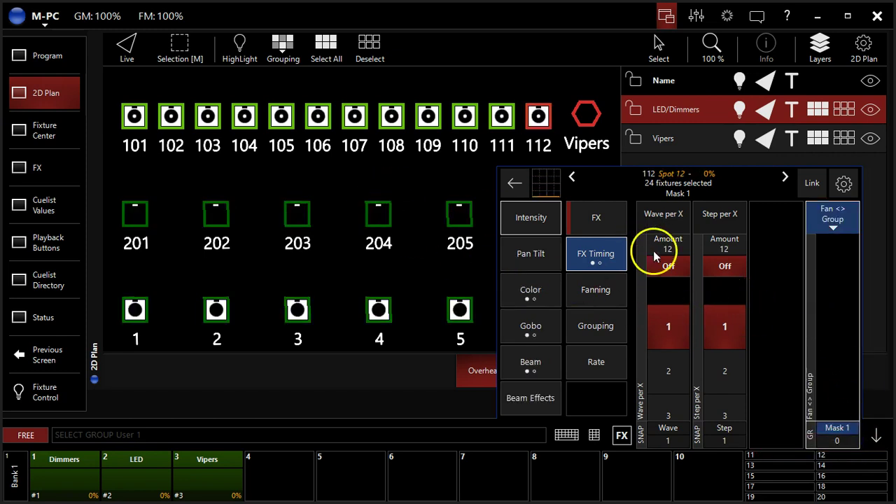
pyautogui.click(681, 367)
pyautogui.click(666, 369)
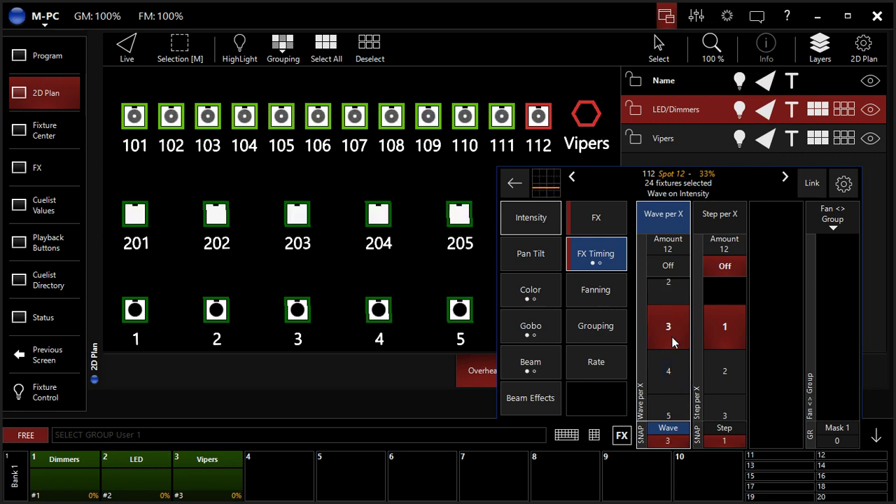
pyautogui.click(875, 436)
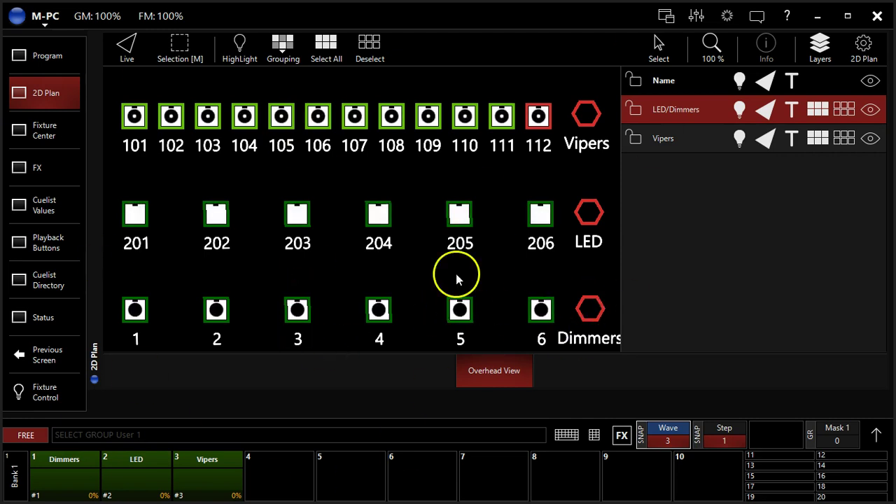
pyautogui.click(874, 434)
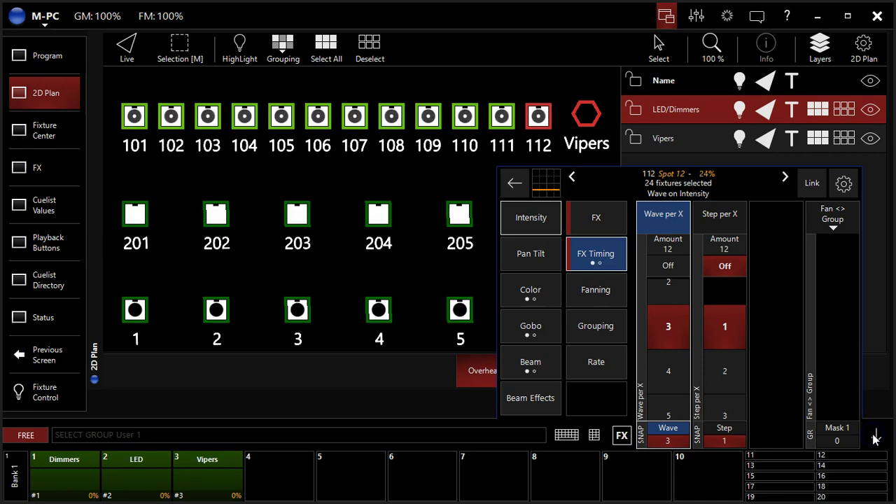
# Select only the Vipers group and show the intensity effect's swing and speed values for it
pyautogui.click(724, 327)
pyautogui.click(545, 217)
pyautogui.click(538, 116)
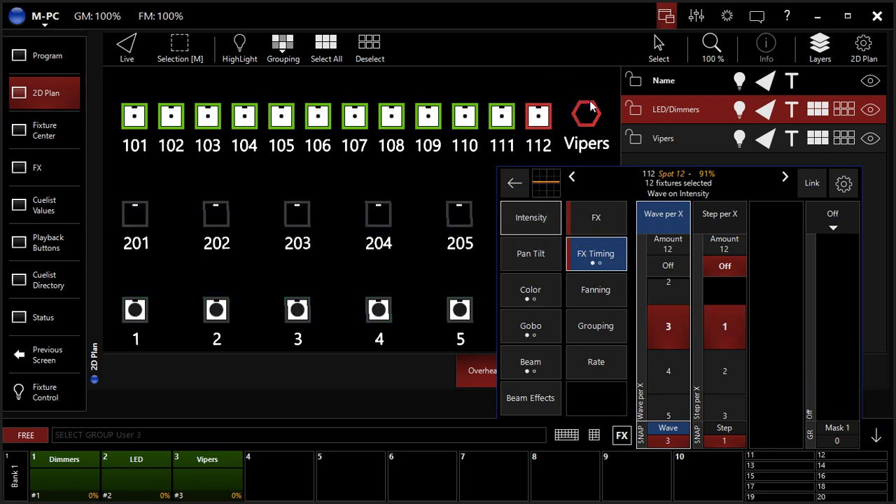
pyautogui.click(662, 223)
pyautogui.click(657, 247)
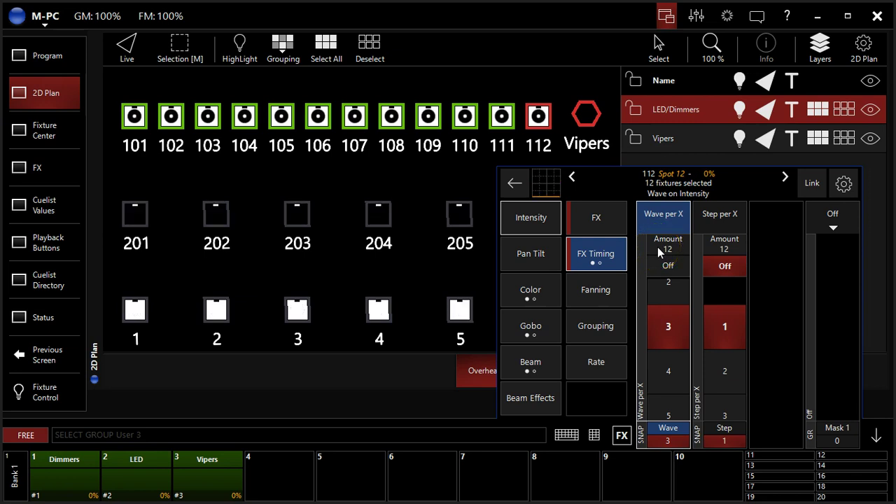
pyautogui.click(569, 221)
pyautogui.click(526, 214)
pyautogui.click(590, 232)
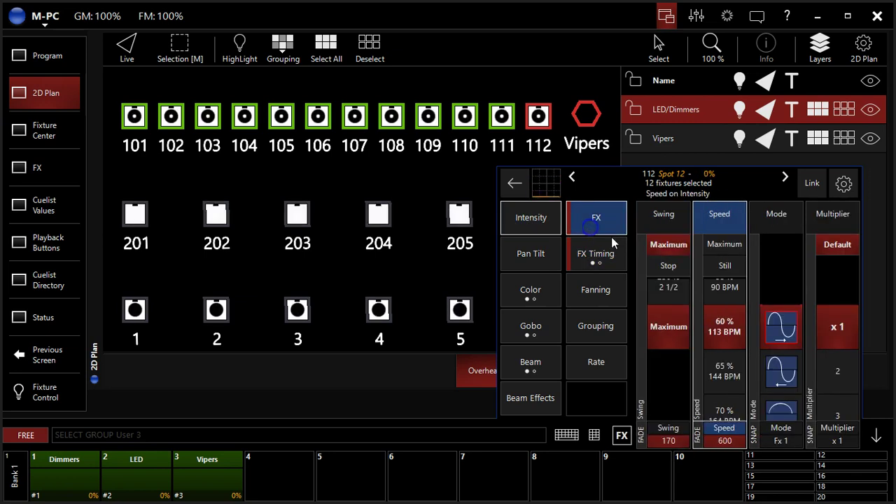
# Add a pan/tilt effect to the Vipers with Swing Pan and Swing Tilt at 100 % (1:1) and Speed at 20 % (12 BPM)
pyautogui.click(545, 262)
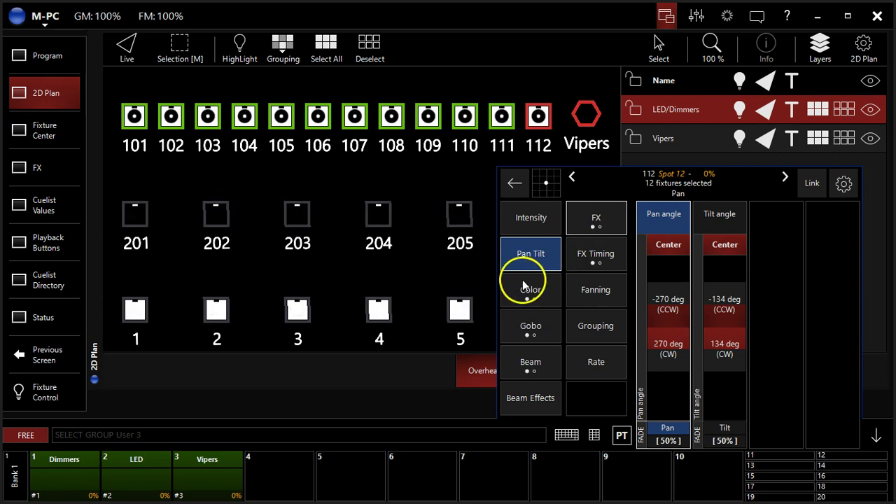
pyautogui.click(580, 222)
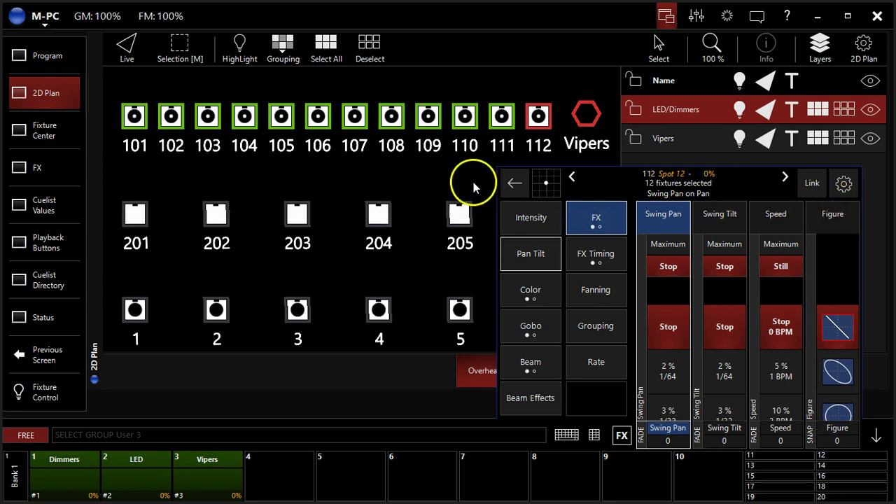
pyautogui.moveTo(684, 273); pyautogui.dragTo(669, 409)
pyautogui.click(735, 344)
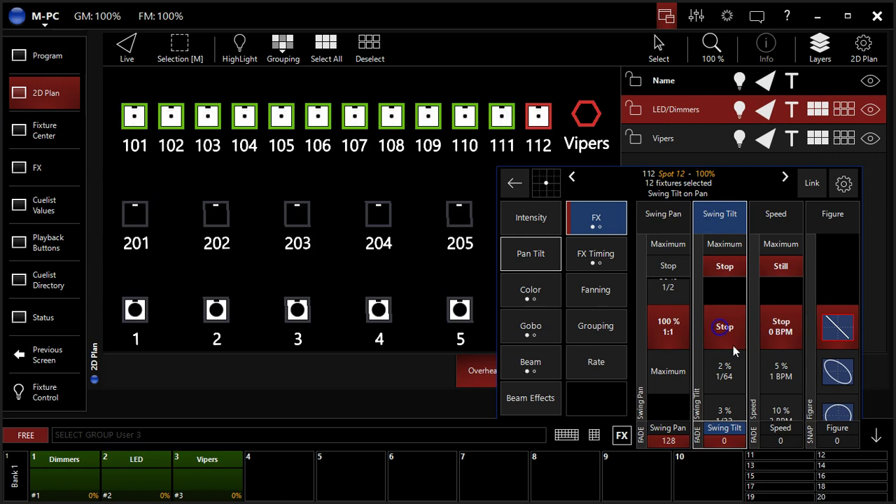
pyautogui.moveTo(732, 343); pyautogui.dragTo(723, 384)
pyautogui.moveTo(775, 368); pyautogui.dragTo(777, 375)
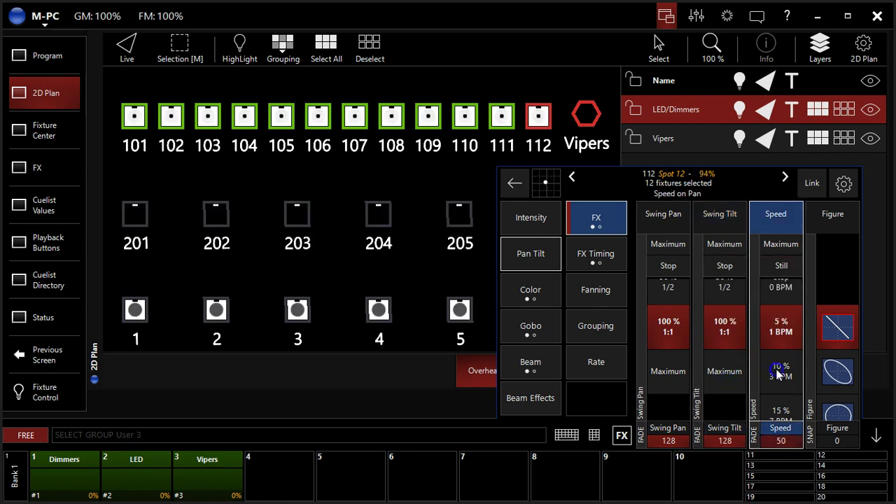
pyautogui.moveTo(779, 267); pyautogui.dragTo(842, 371)
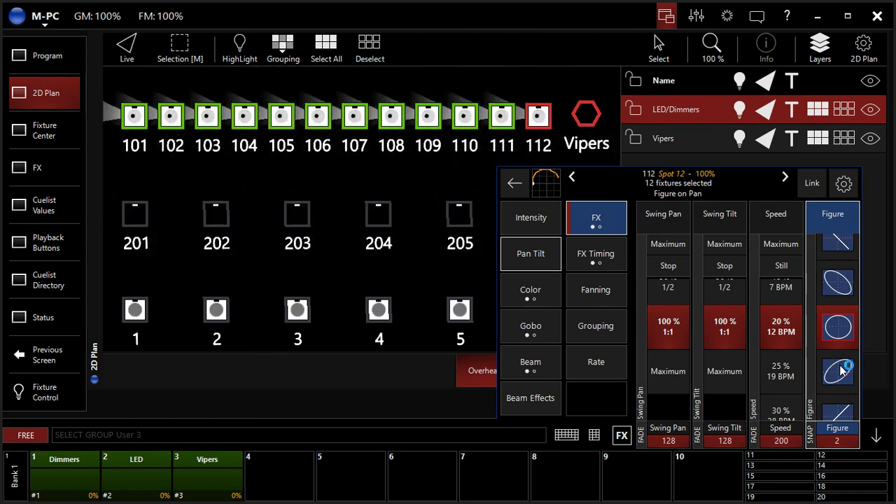
# Cycle through the movement shapes of the pan/tilt effect and set Figure to 8
pyautogui.scroll(-4, 842, 371)
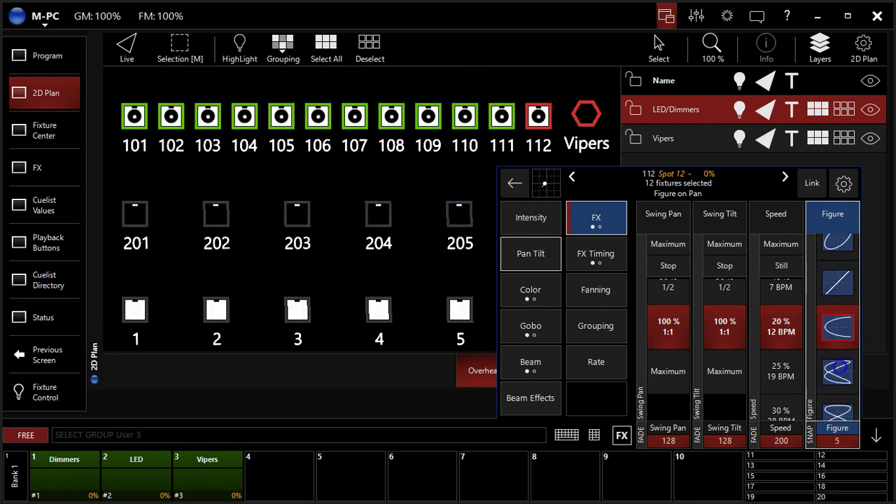
pyautogui.click(833, 360)
pyautogui.moveTo(840, 341); pyautogui.dragTo(850, 250)
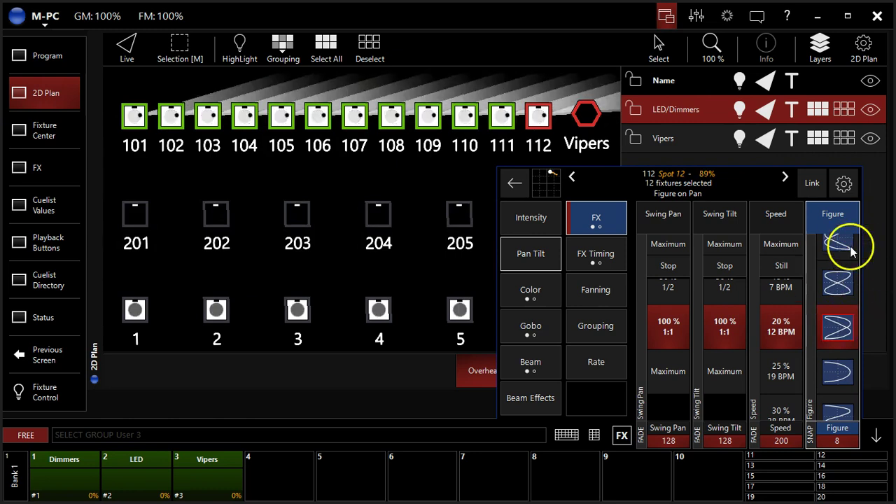
# Set the pan/tilt effect's speed to 25 % (19 BPM) and look over the parameter settings, including P/T Combo
pyautogui.click(780, 370)
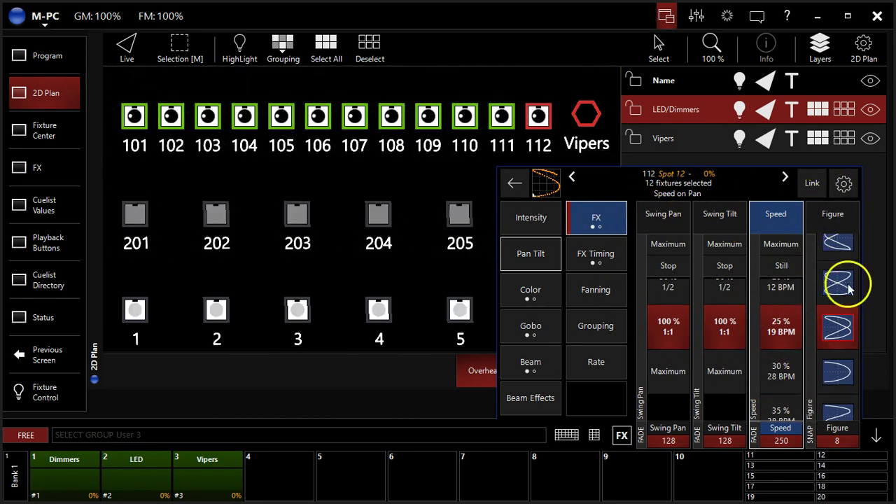
pyautogui.click(846, 184)
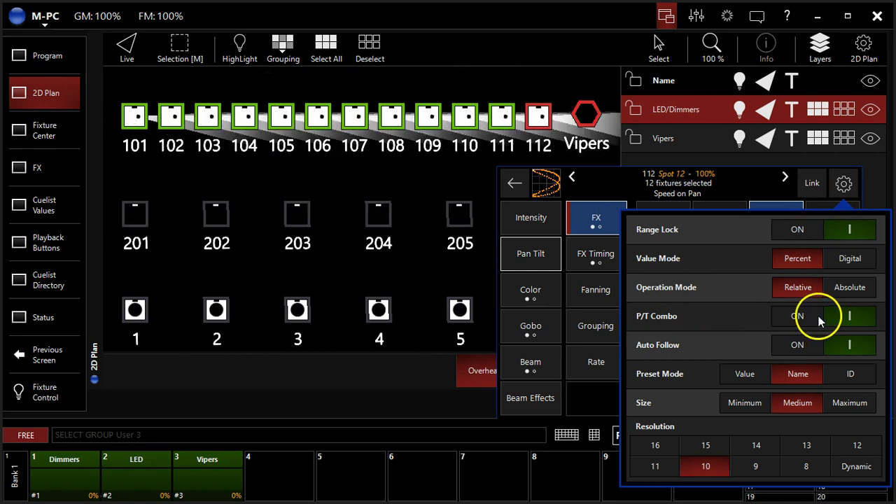
pyautogui.click(819, 238)
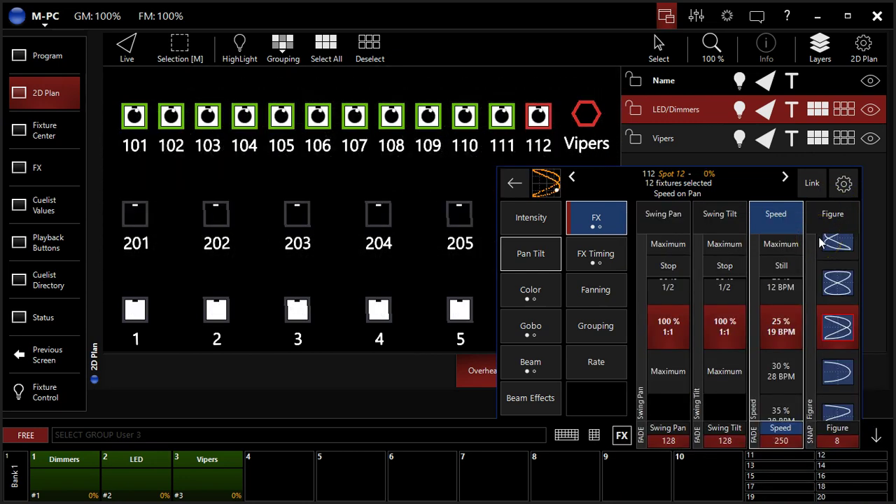
# Set Wave per X to 3 in the FX timing of the Vipers' pan/tilt effect
pyautogui.click(525, 186)
pyautogui.click(572, 264)
pyautogui.click(672, 338)
pyautogui.click(669, 297)
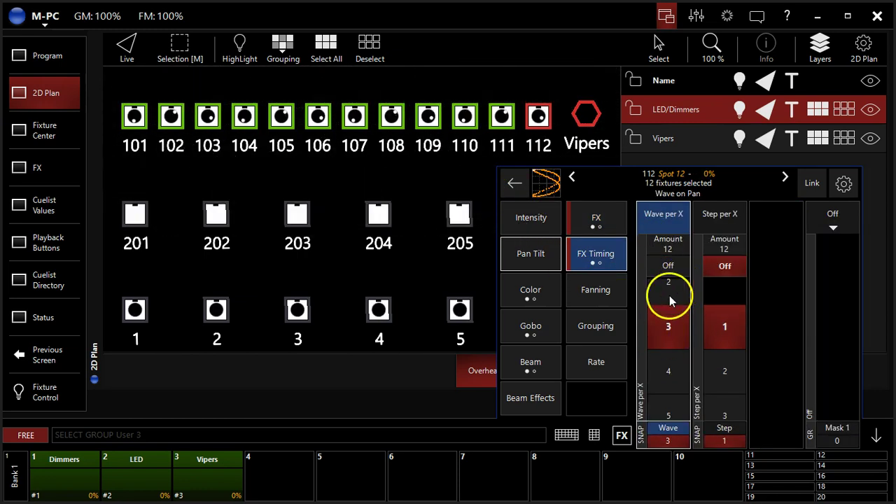
# Set Mask 1 of the pan/tilt effect to Fan <> Mirror per X with a value of 4
pyautogui.click(828, 228)
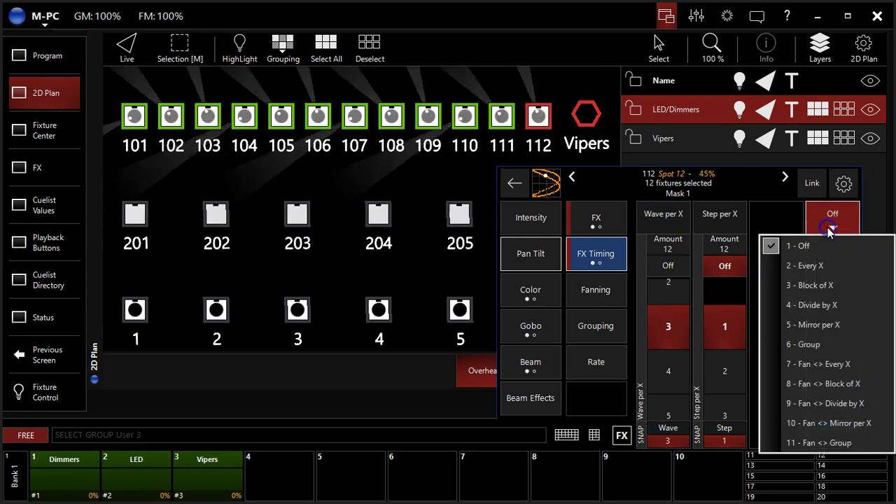
pyautogui.click(840, 214)
pyautogui.click(836, 422)
# Try Wave per X at 4 on the mirrored pan/tilt effect, and set it to 2
pyautogui.click(664, 371)
pyautogui.click(659, 382)
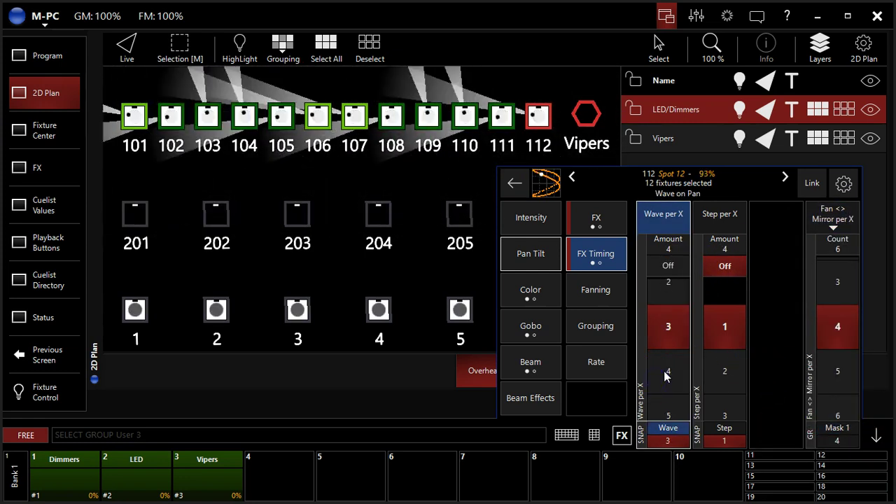
pyautogui.click(667, 378)
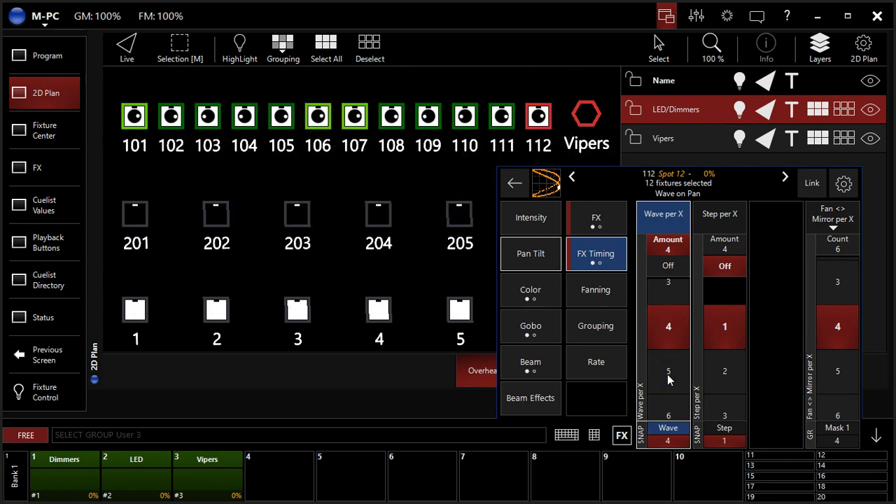
pyautogui.click(669, 348)
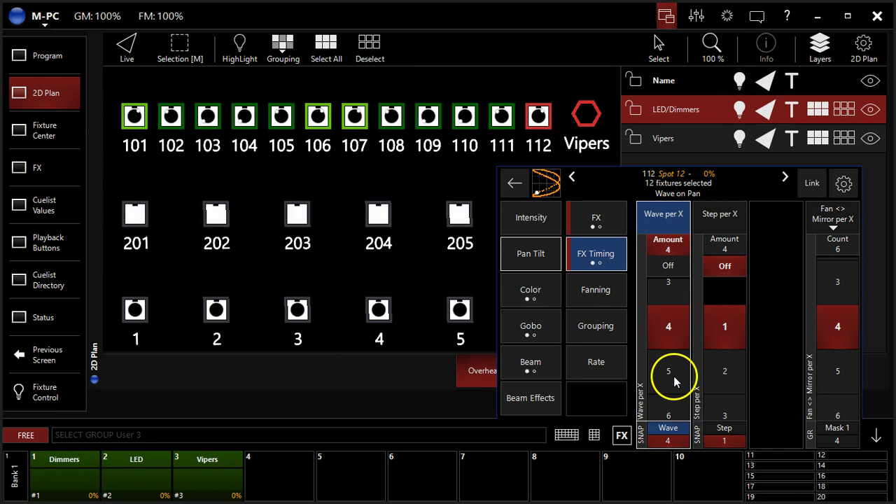
pyautogui.click(667, 294)
pyautogui.click(665, 294)
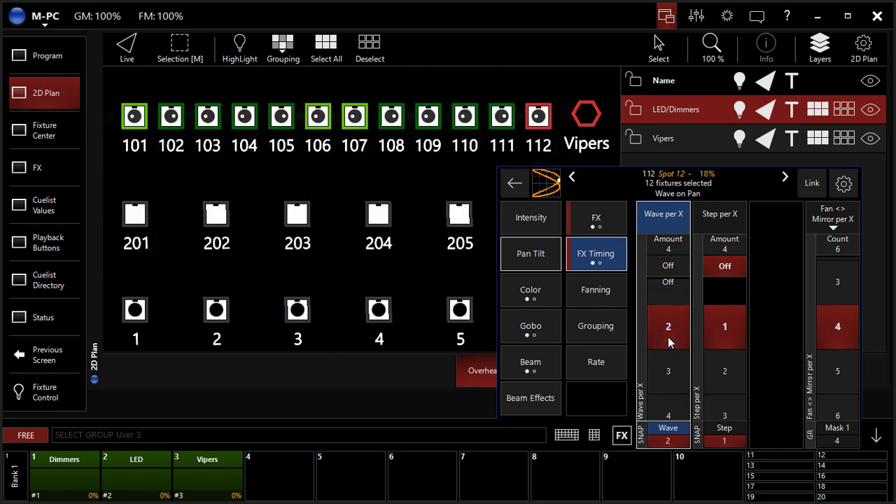